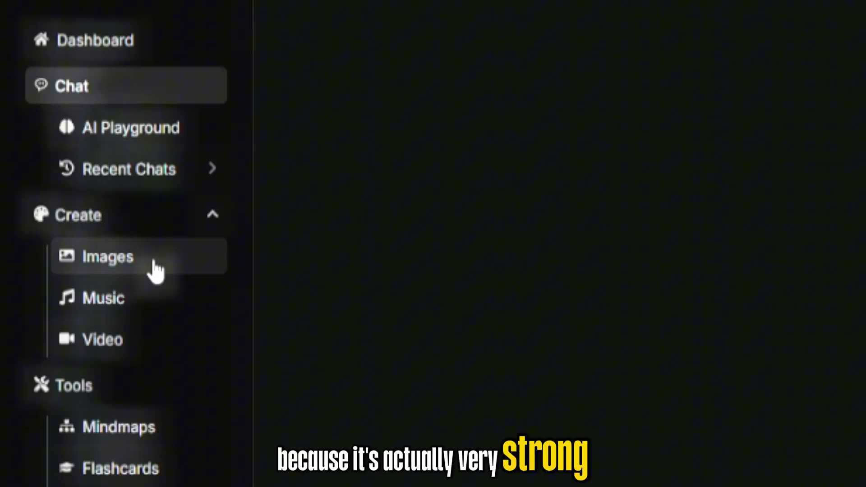
Enter the image prompt 'a dog with wings' in the image studio, keeping Google Nano Banana.
left_click(155, 271)
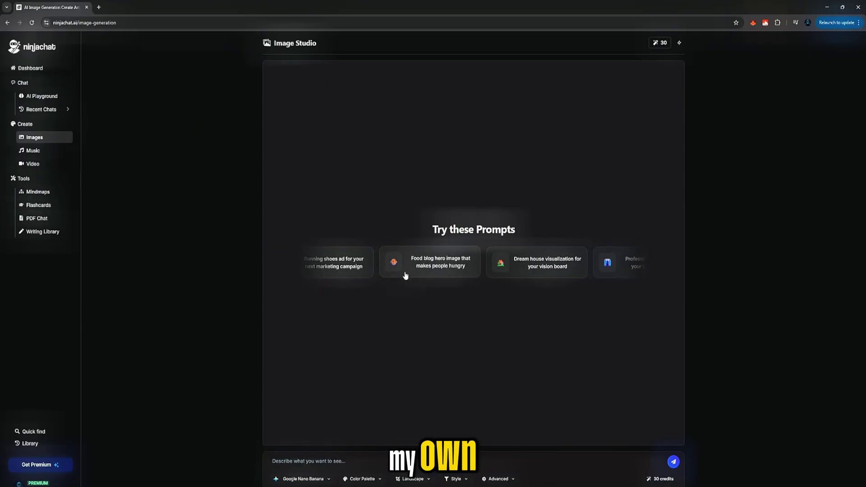
left_click(330, 460)
type("a dog")
type(" with ")
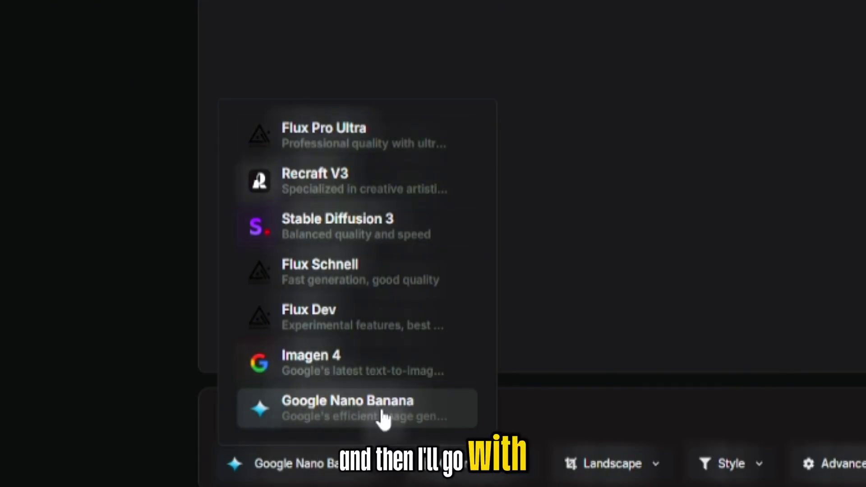
left_click(379, 418)
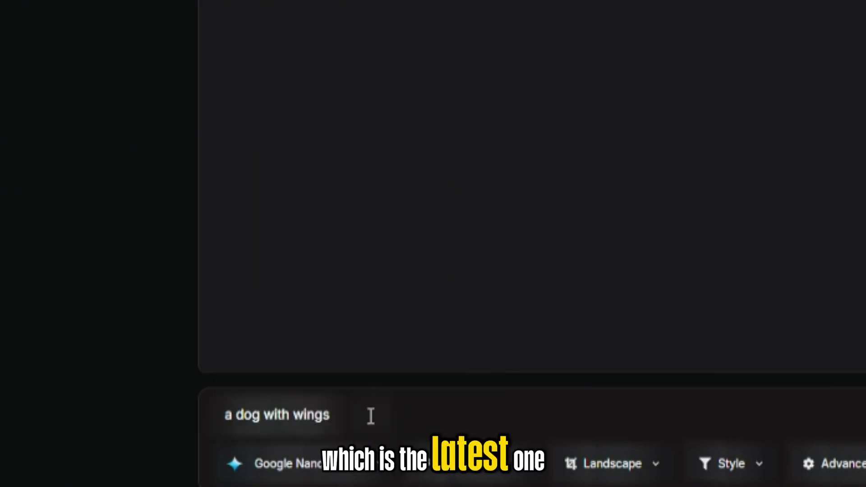
Preview the Color Palette, aspect ratio and Advanced settings menus.
left_click(474, 463)
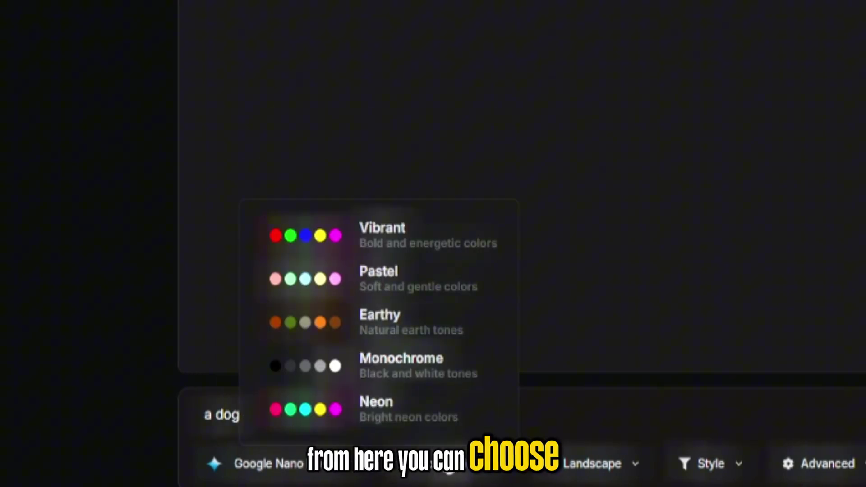
left_click(614, 467)
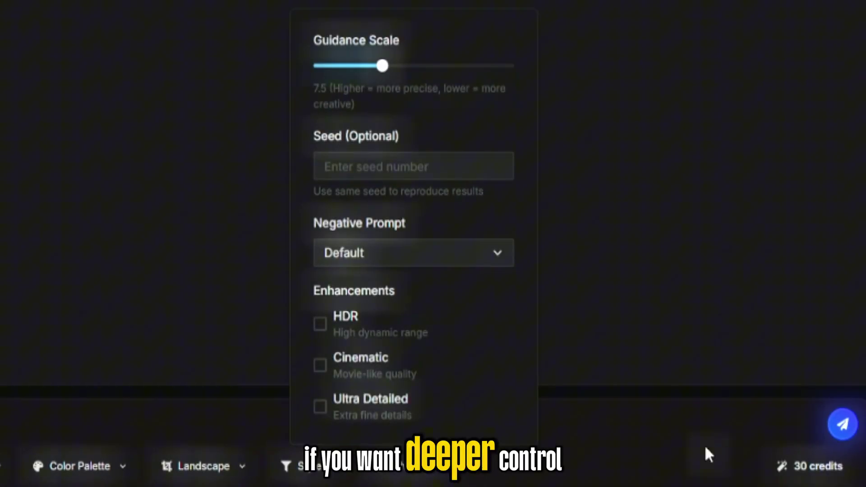
left_click(705, 448)
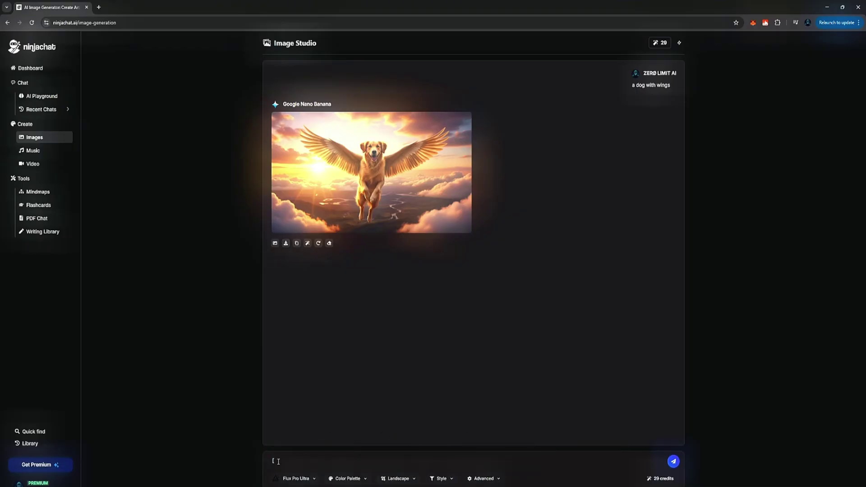
Regenerate 'a dog with wings' with Flux Pro Ultra by pasting the same prompt.
type("a dog with wings")
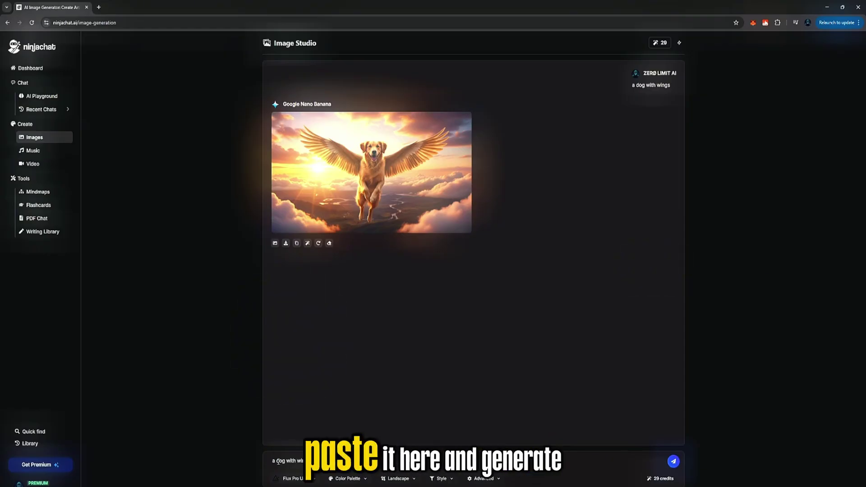
key("Return")
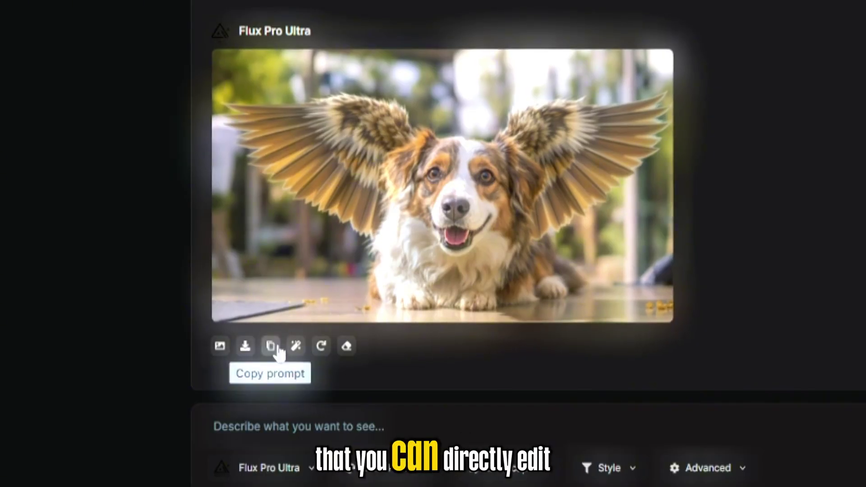
left_click(304, 353)
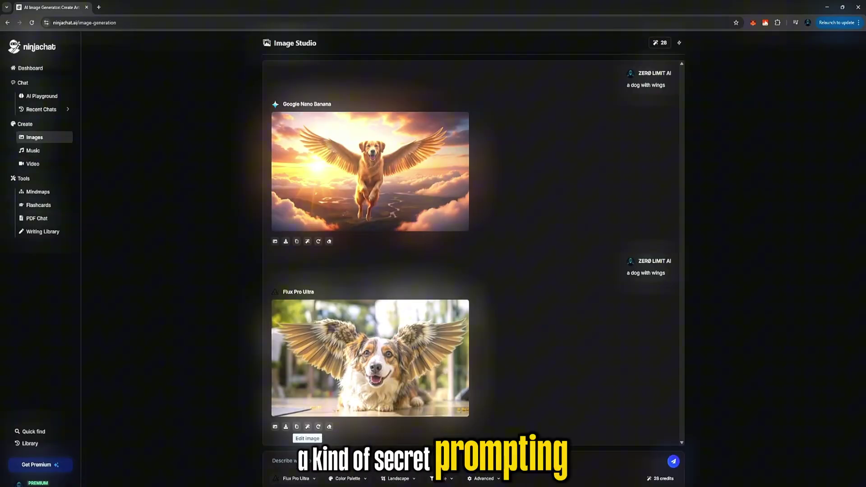
Keep Flux Pro Ultra and generate an image from the prompt 'selfie.jpg'.
left_click(302, 479)
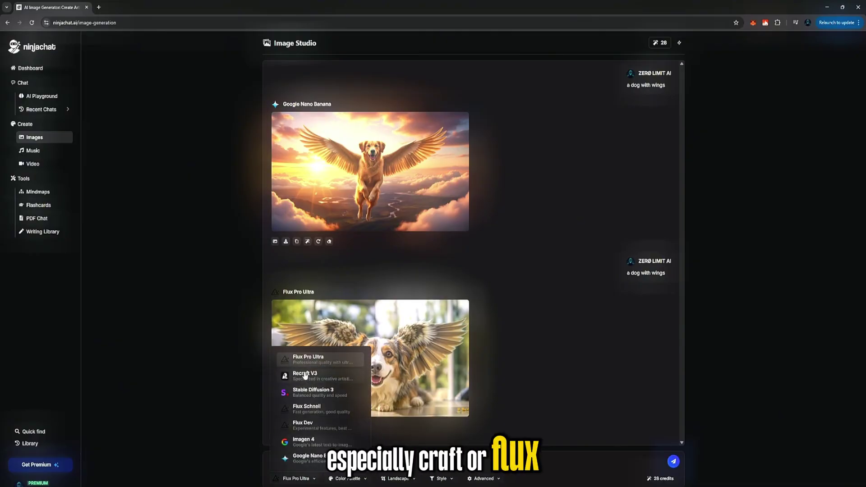
left_click(302, 359)
type("selfie.jpg")
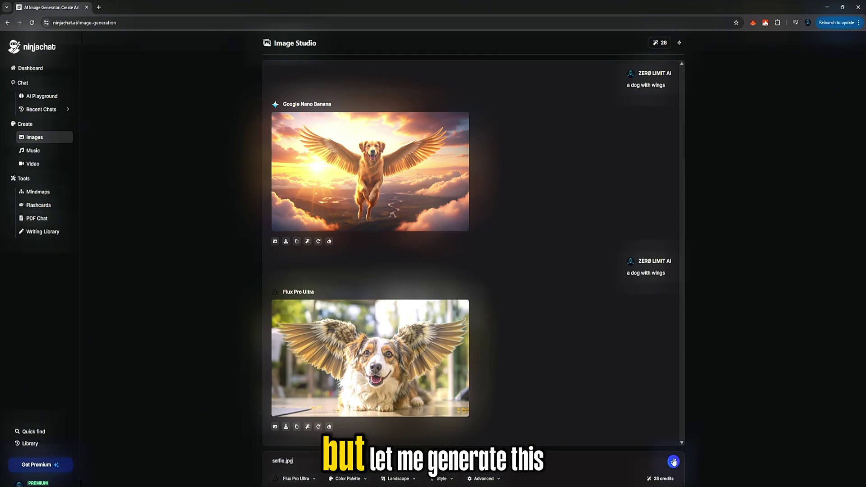
left_click(672, 463)
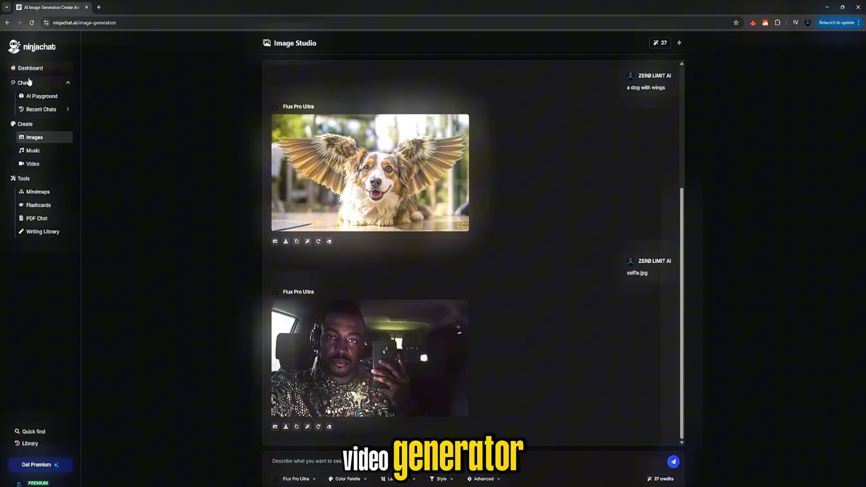
Bring up the LLM leaderboard and scroll through the models ranked by intelligence index.
left_click(32, 96)
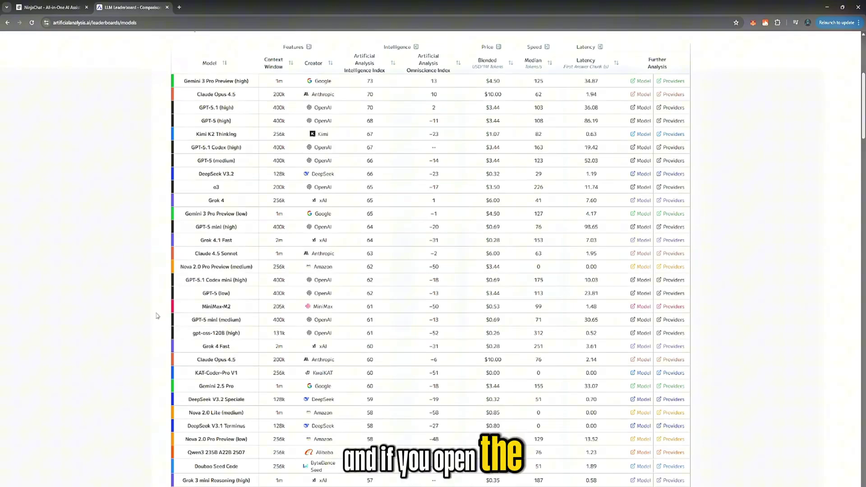
scroll(293, 363, "down", 1)
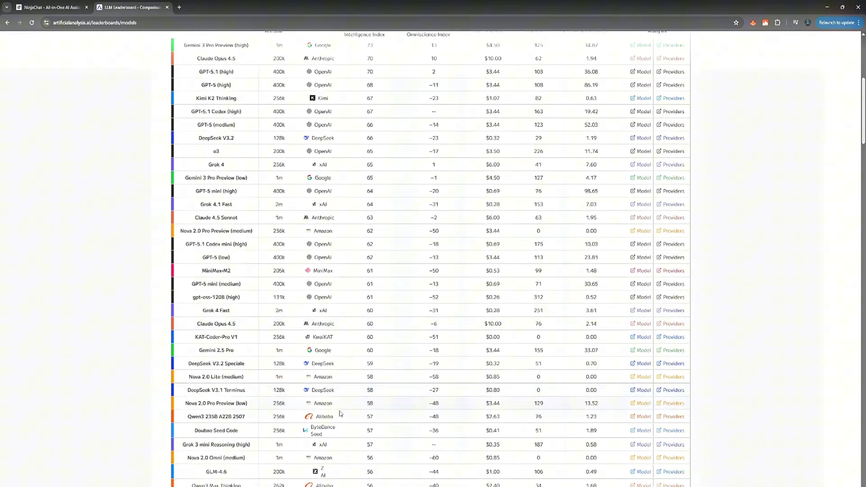
scroll(341, 415, "up", 1)
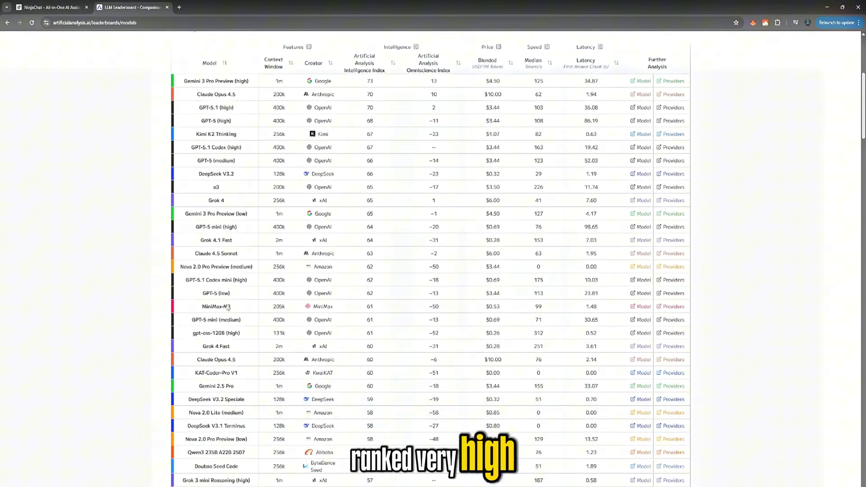
Pair ChatGPT-4.1 on the left with xAI Grok 3 on the right and send 'hi'.
left_click(18, 5)
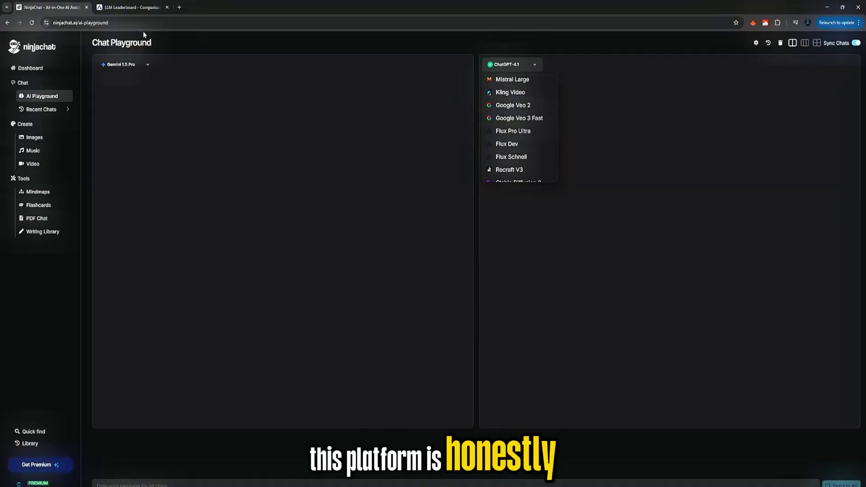
left_click(144, 66)
scroll(124, 170, "down", 8)
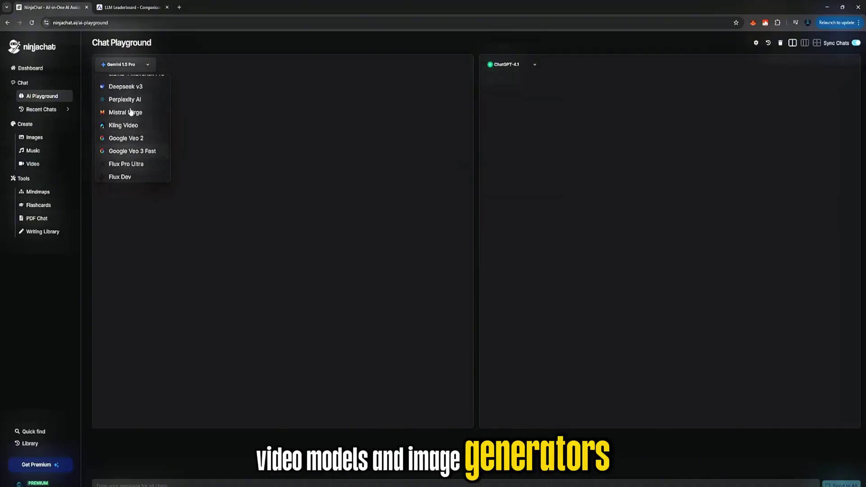
scroll(129, 119, "up", 8)
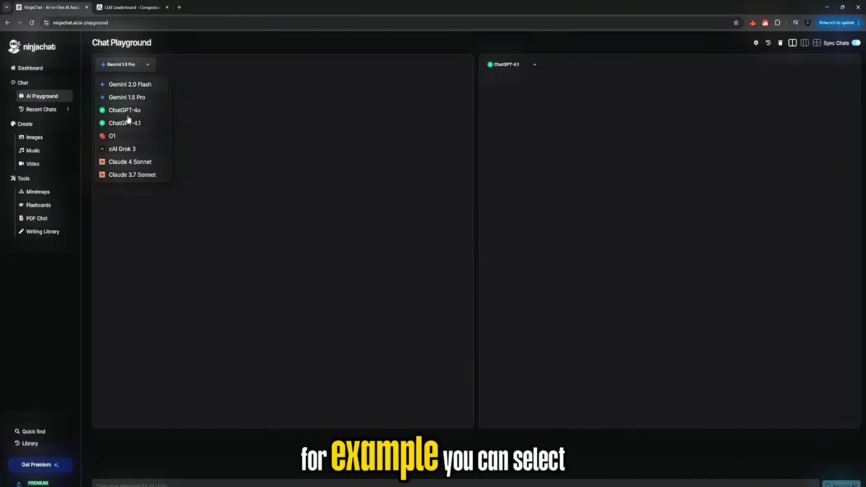
left_click(128, 123)
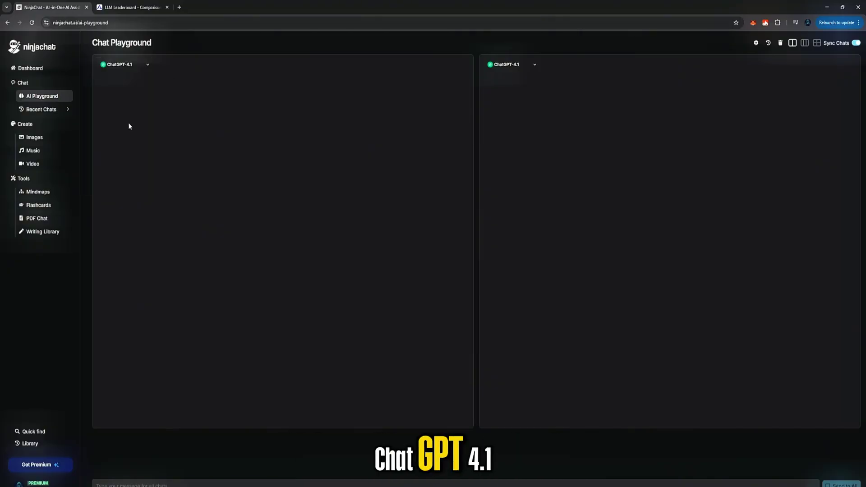
left_click(514, 66)
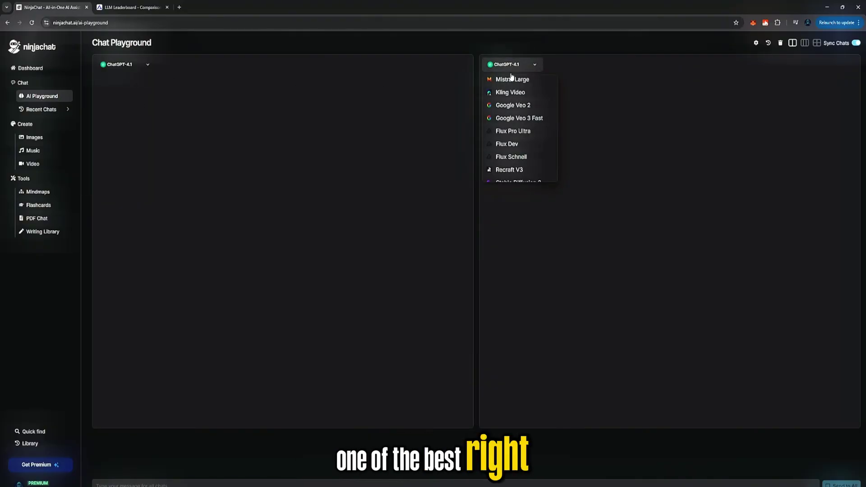
scroll(506, 103, "up", 5)
left_click(538, 147)
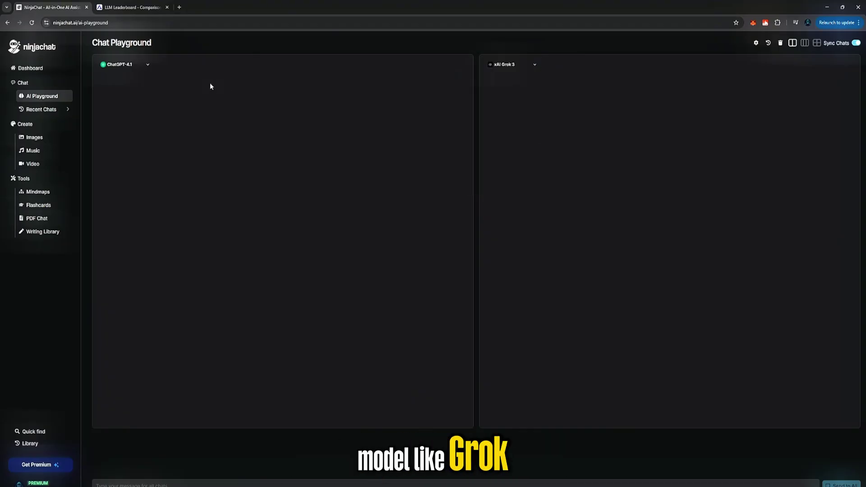
type("hi")
key("Return")
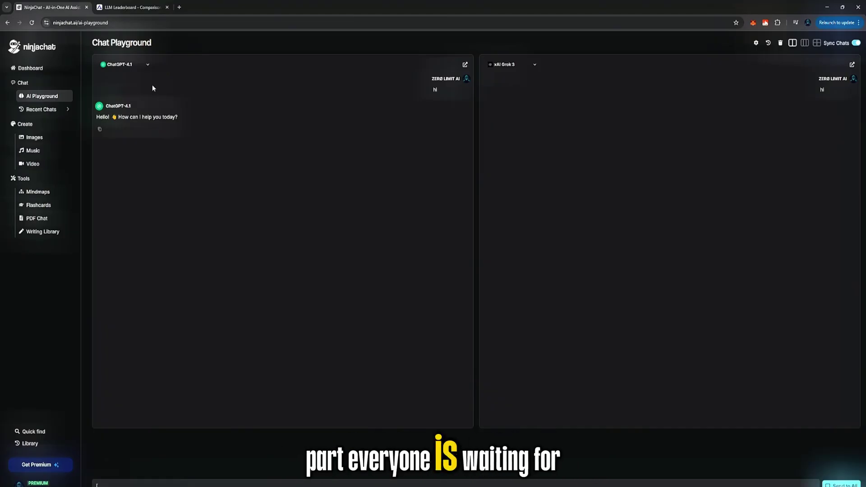
Generate the mud-bike rider video with Google Veo 3 Fast from the pasted prompt.
left_click(40, 166)
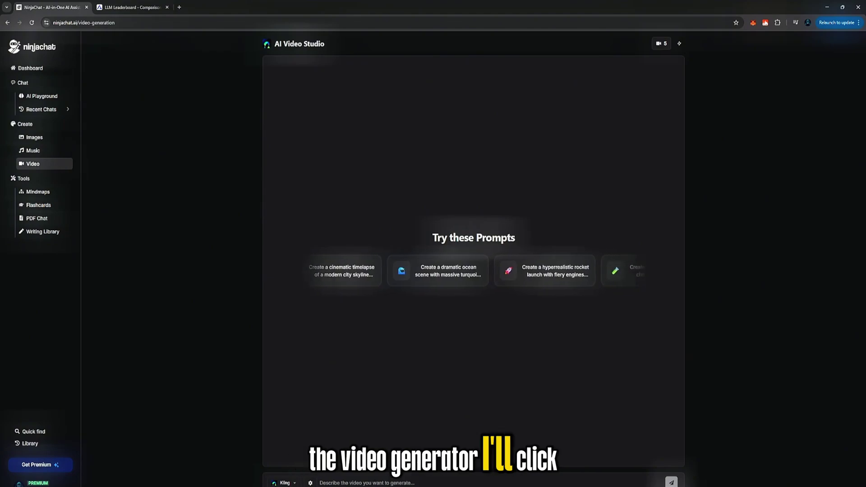
left_click(292, 483)
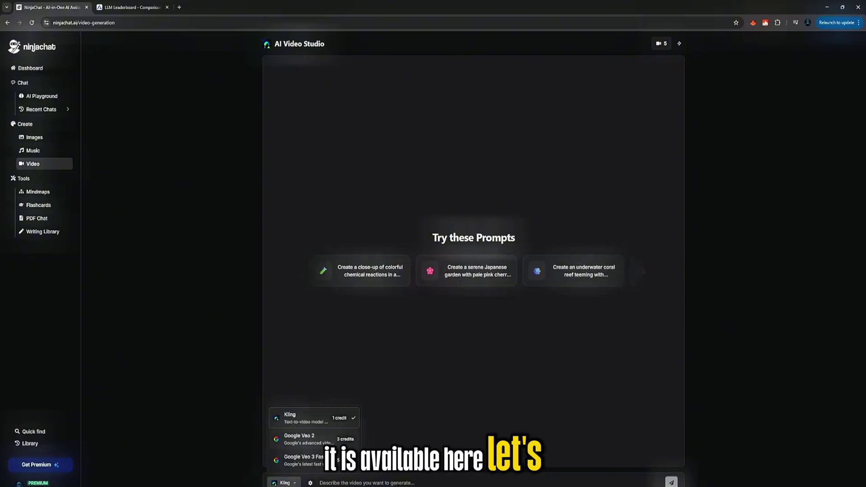
left_click(306, 462)
left_click(349, 438)
left_click(379, 483)
type("Ultra-realistic action shot of a man riding an aqua-bike through thick wet mud at high speed. Mud splashes violently as the tires spin, droplets fly in slow motion, and the vehicle tilts slightly while accelerating forward. The rider wears a dark waterproof suit and helmet with a reflective visor. The camera follows closely from a low cinematic angle, showing motion blur, spinning wheels, and realistic mud physics. Background shows a rugged off-road terrain with cloudy sky and subtle rain mist.")
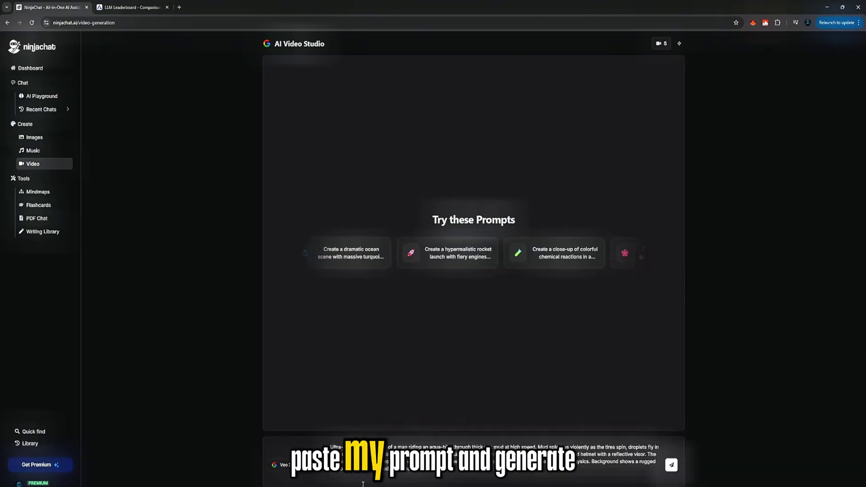
left_click(671, 465)
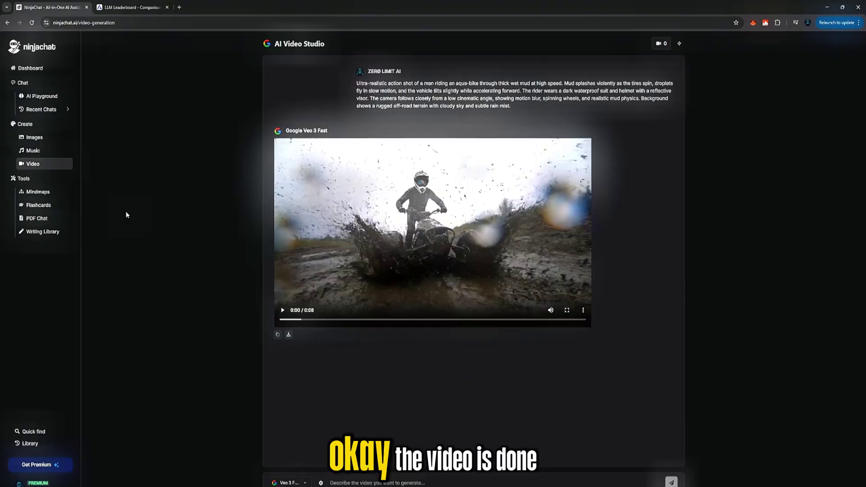
Play the finished mud-bike video and download it.
left_click(280, 310)
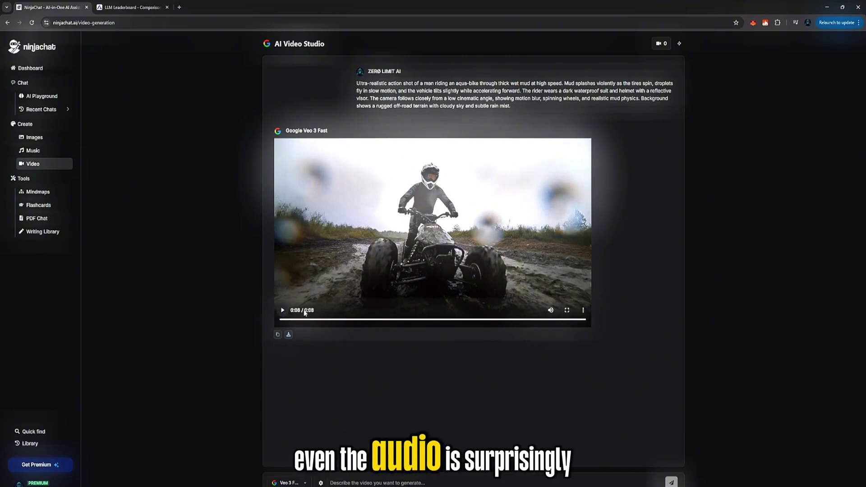
left_click(289, 335)
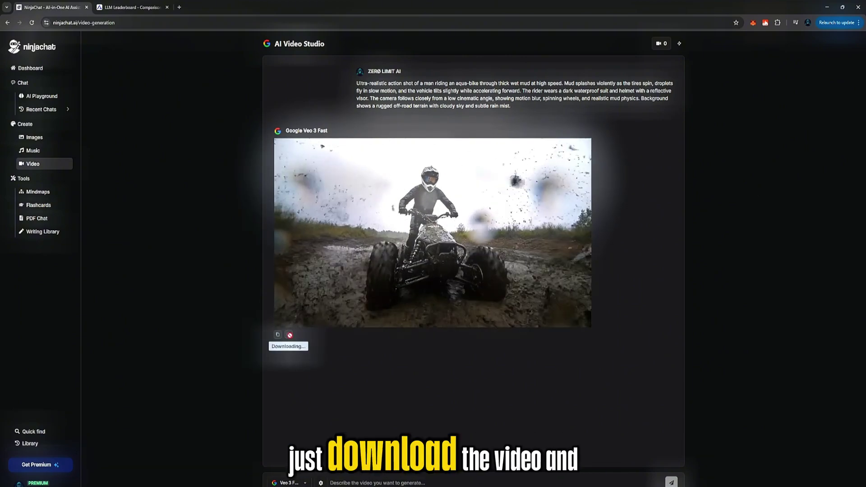
left_click(290, 483)
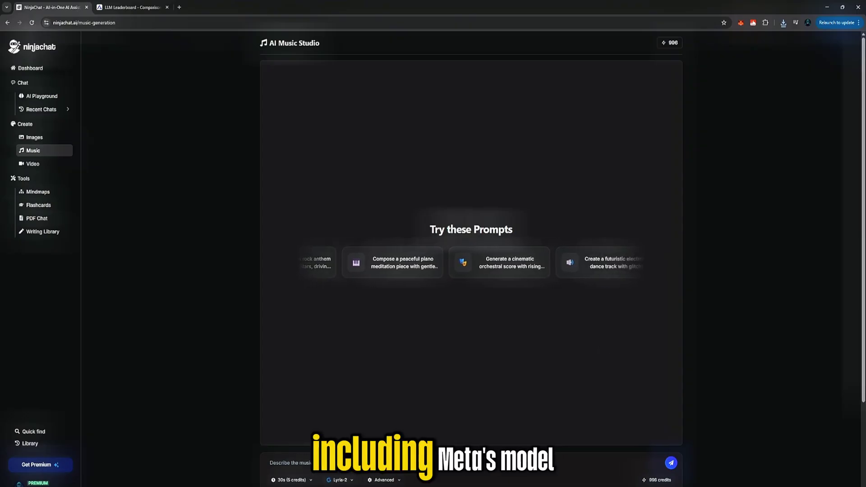
left_click(340, 482)
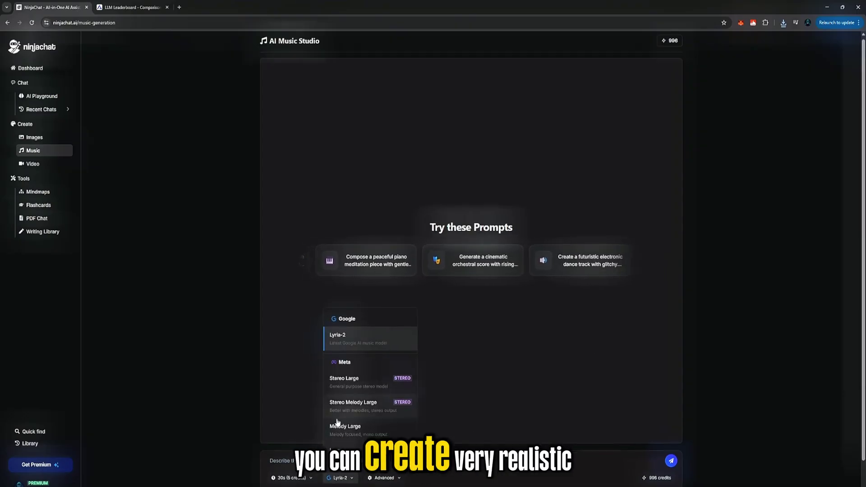
scroll(361, 406, "down", 1)
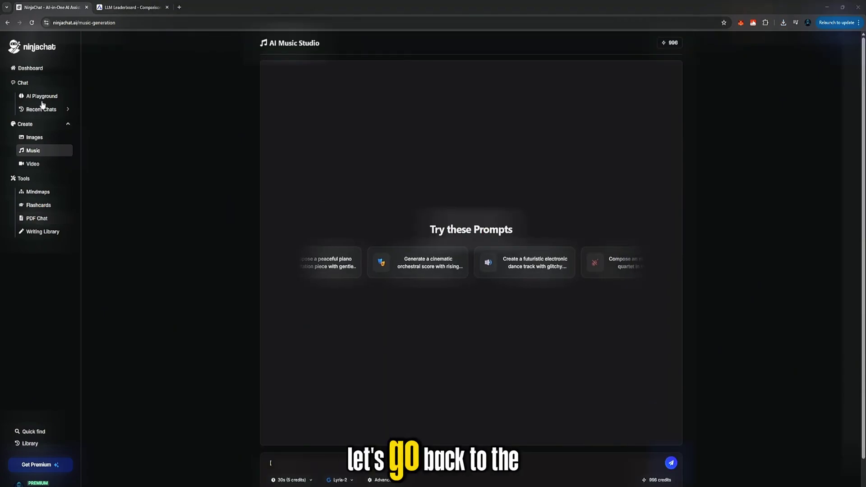
Return to the Chat Playground and switch the left chat's model to Claude 4 Sonnet.
left_click(42, 96)
left_click(124, 65)
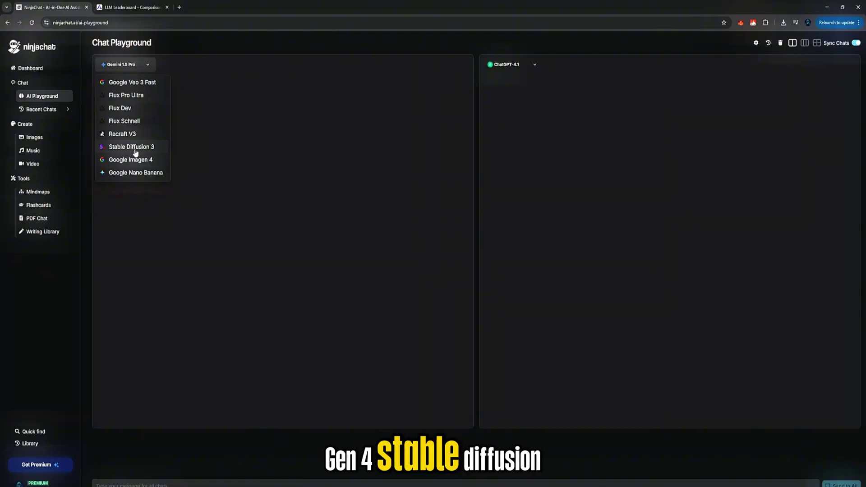
scroll(132, 158, "up", 1)
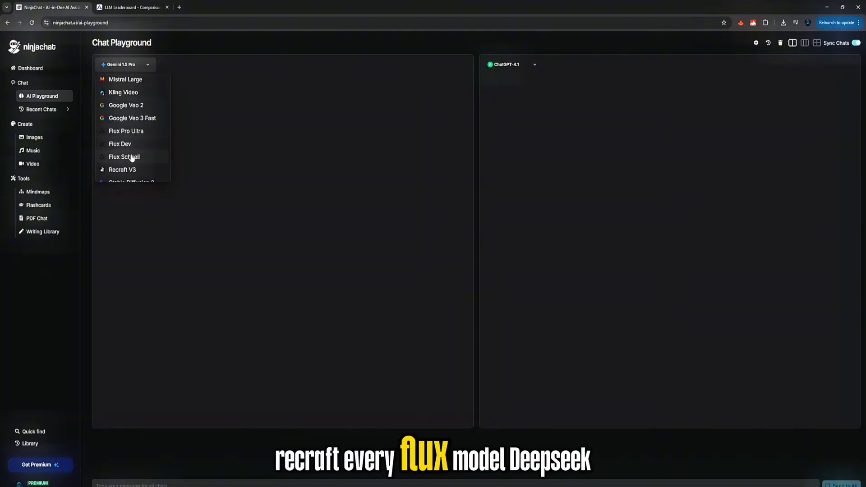
scroll(131, 155, "up", 2)
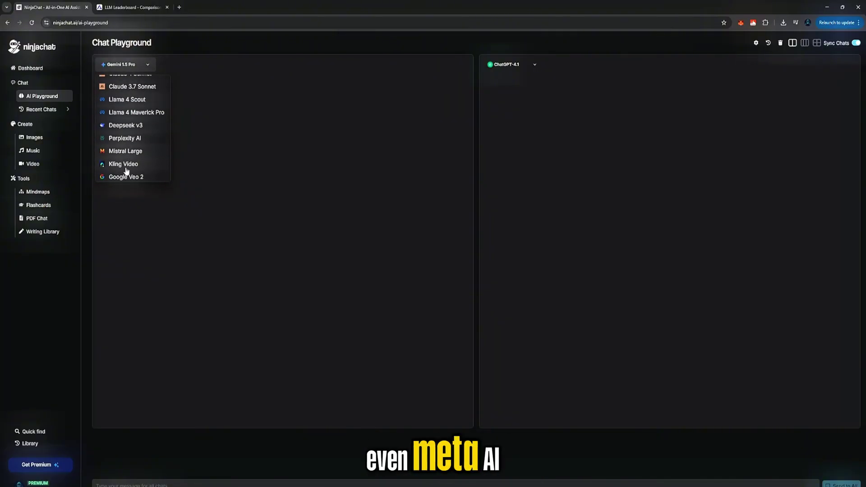
scroll(126, 165, "down", 1)
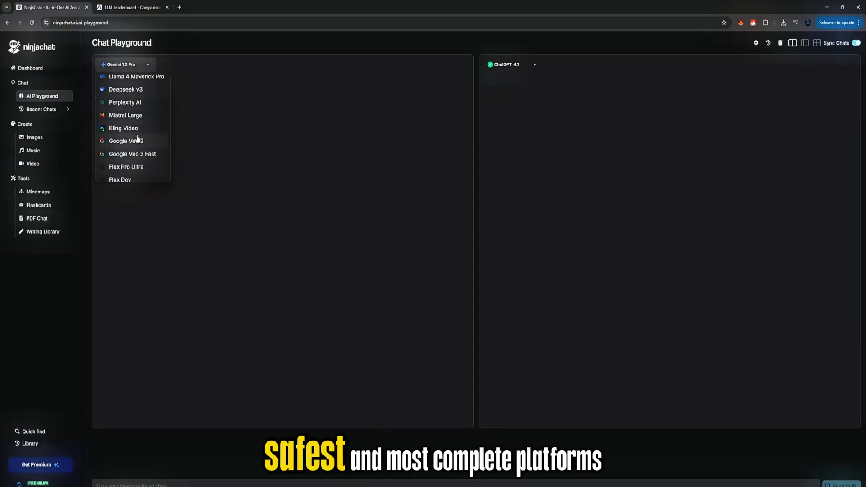
scroll(144, 132, "up", 1)
scroll(144, 132, "up", 5)
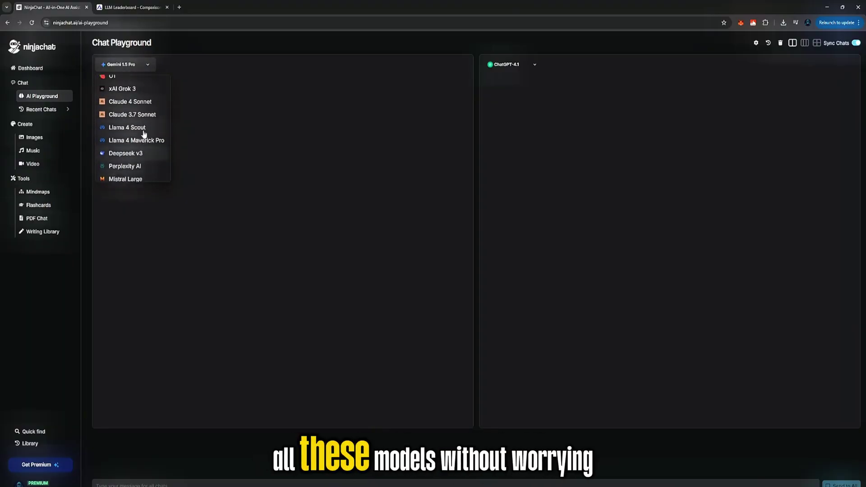
scroll(120, 159, "down", 3)
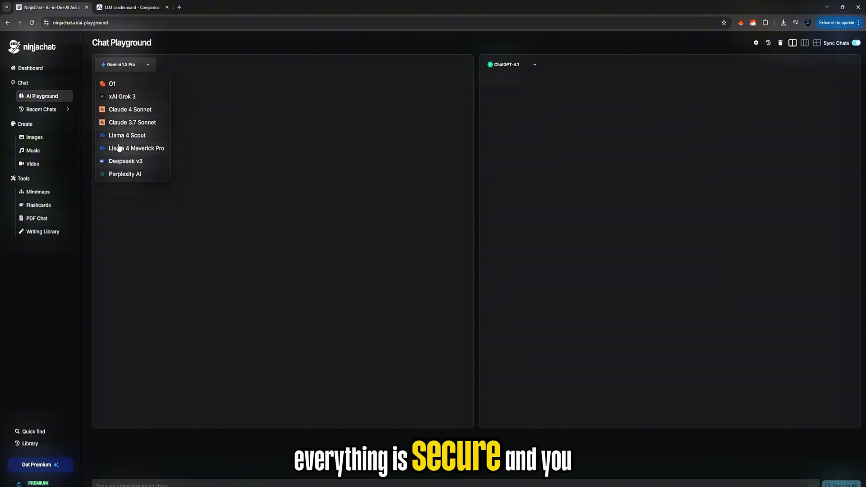
scroll(126, 155, "up", 4)
left_click(128, 157)
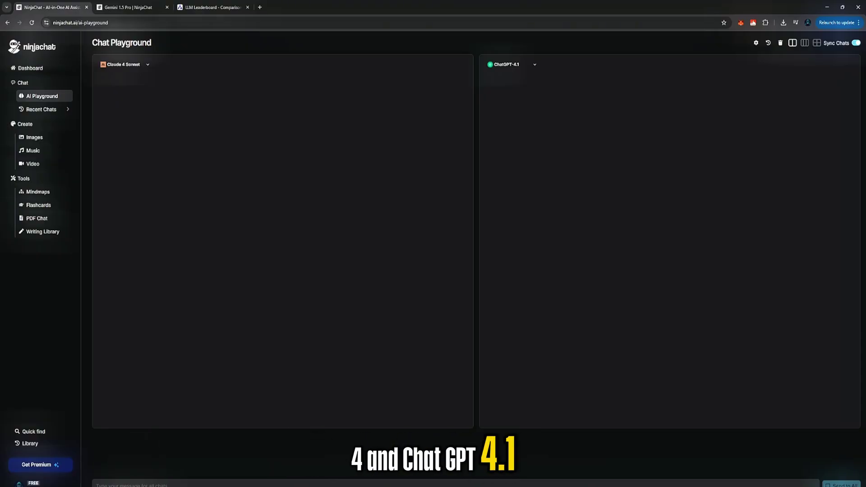
Paste the 17-goats riddle and send it to both Claude 4 Sonnet and ChatGPT-4.1.
right_click(173, 484)
left_click(210, 389)
key("Return")
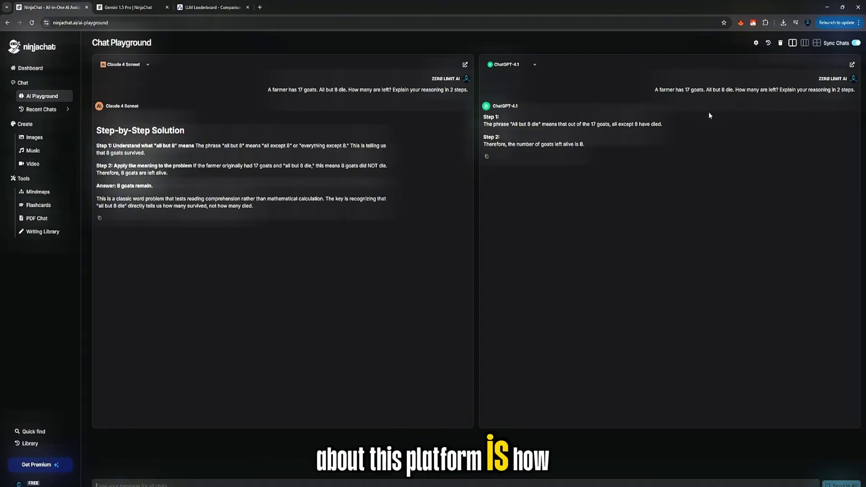
type("n")
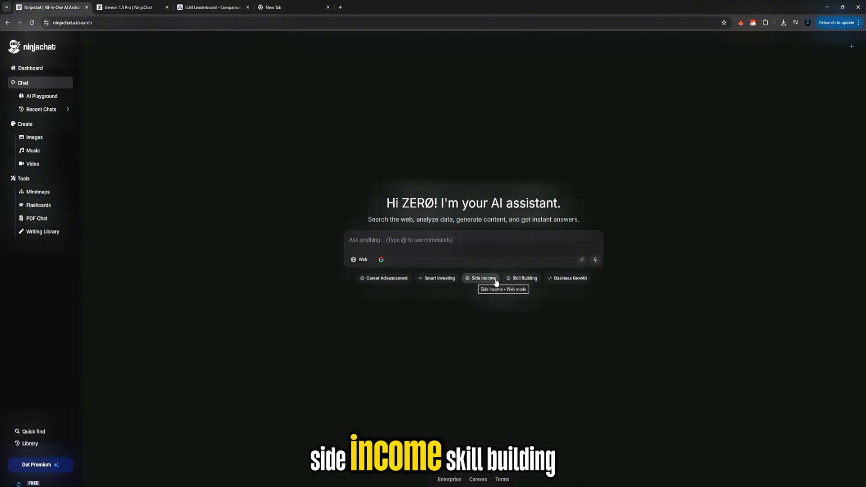
Browse the assistant's model dropdown, with Gemini 2.5 Pro selected.
left_click(381, 260)
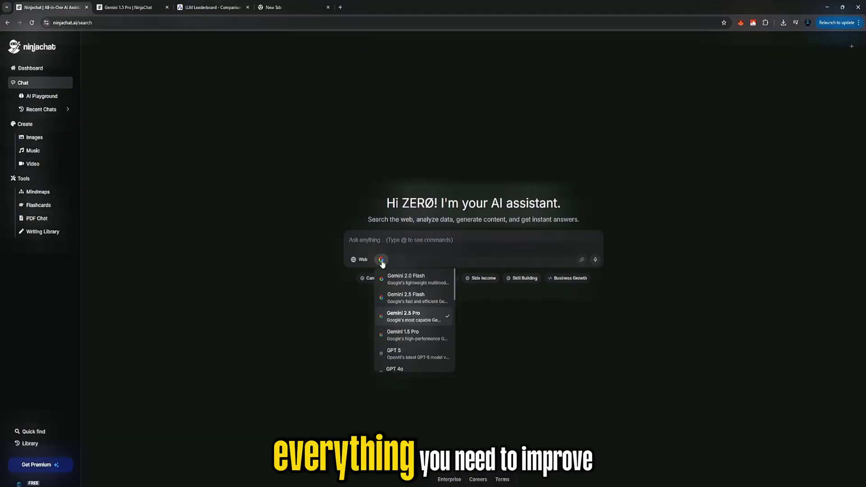
scroll(402, 288, "down", 3)
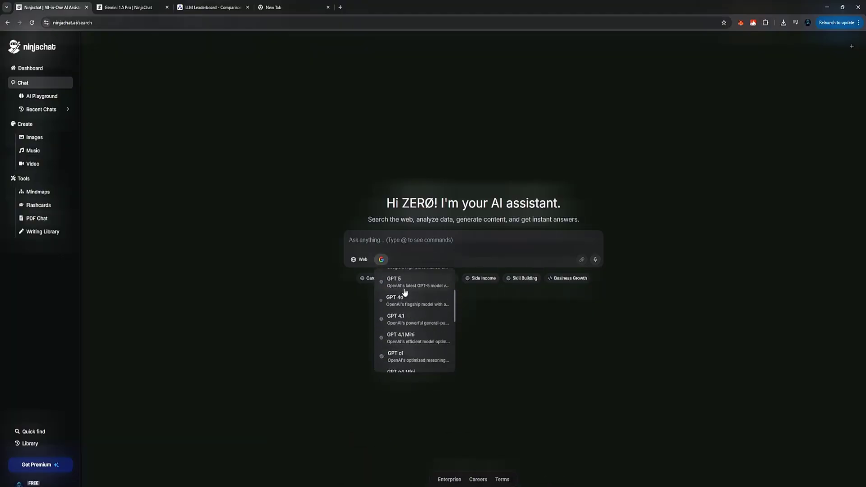
scroll(418, 310, "down", 1)
scroll(418, 310, "down", 5)
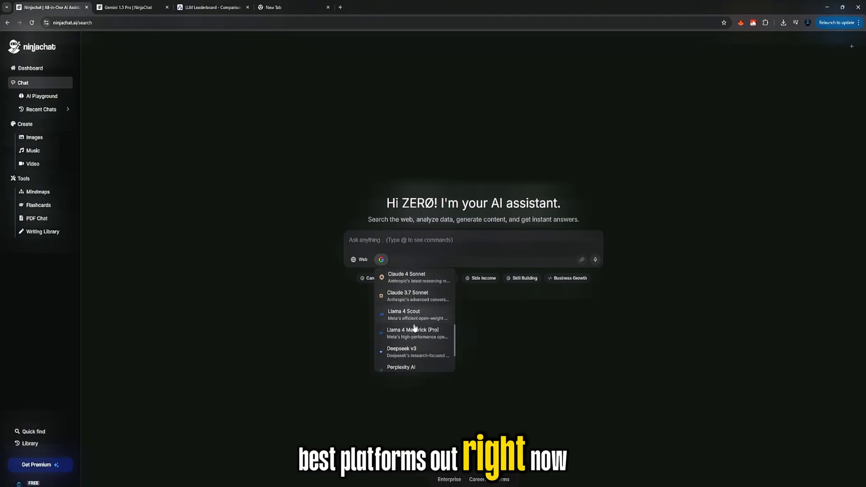
scroll(414, 340, "up", 8)
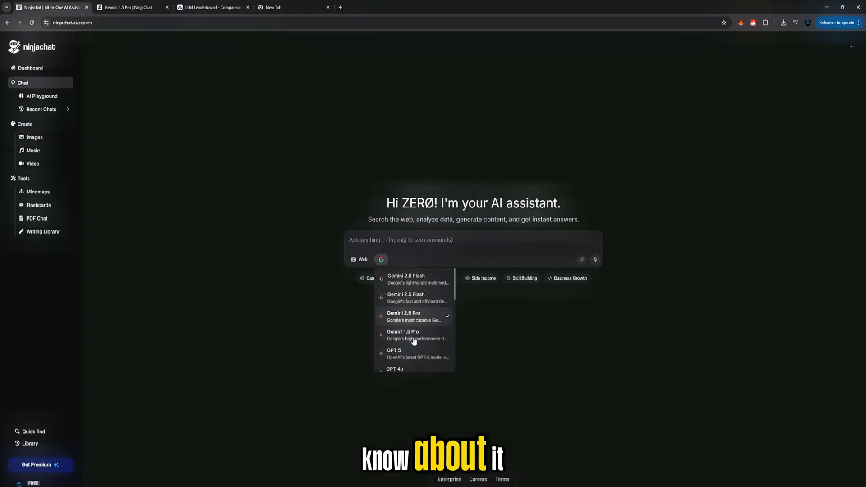